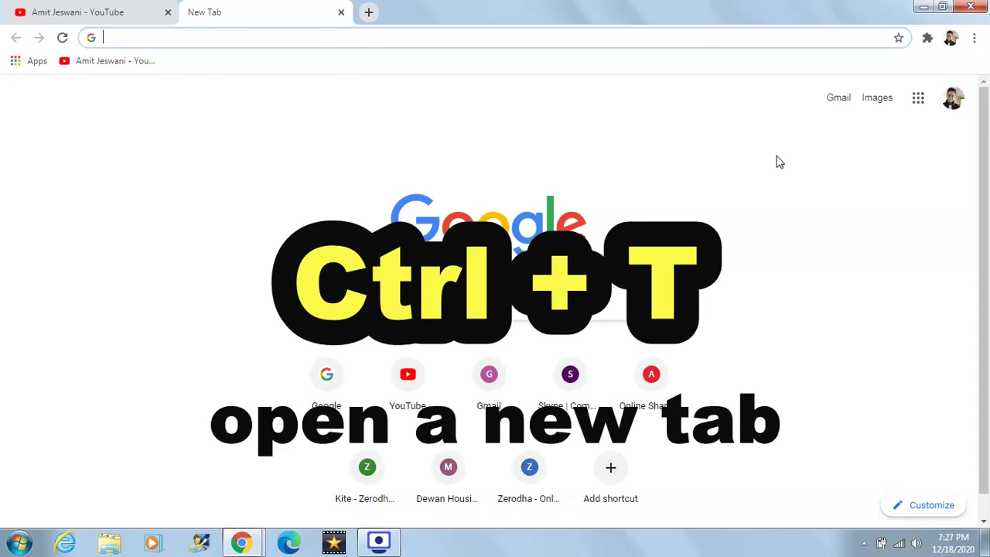
Open two additional blank browser tabs and close both of them again
key(ctrl+t)
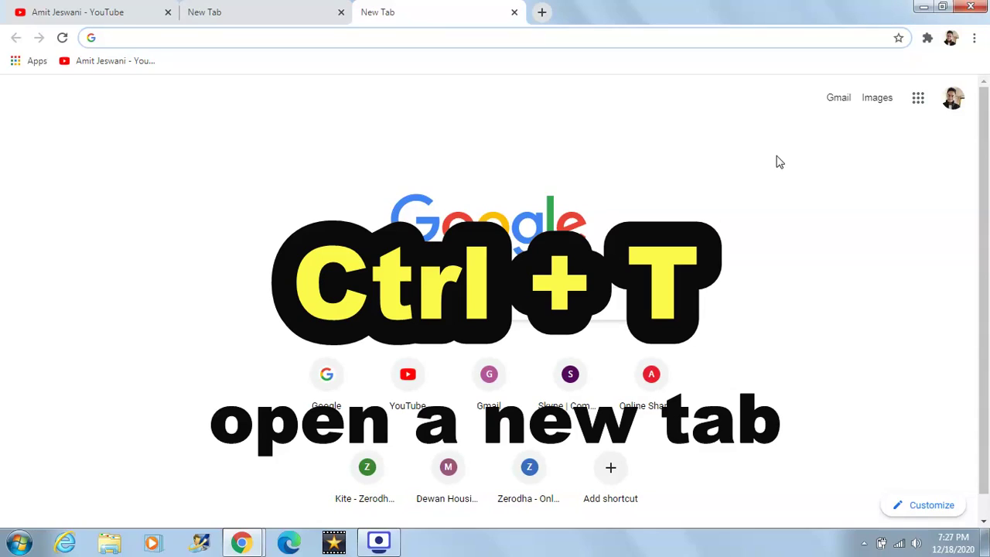
key(ctrl+t)
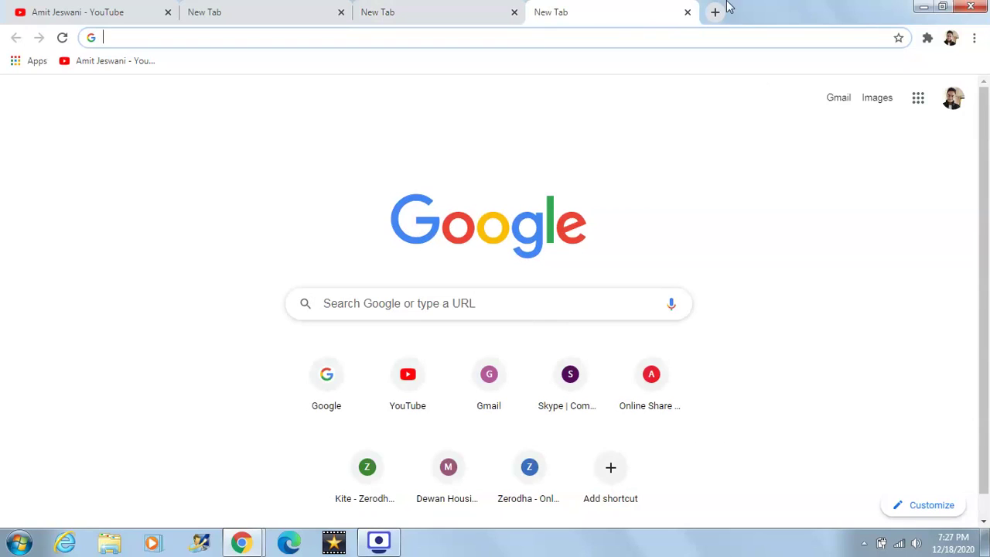
click(686, 12)
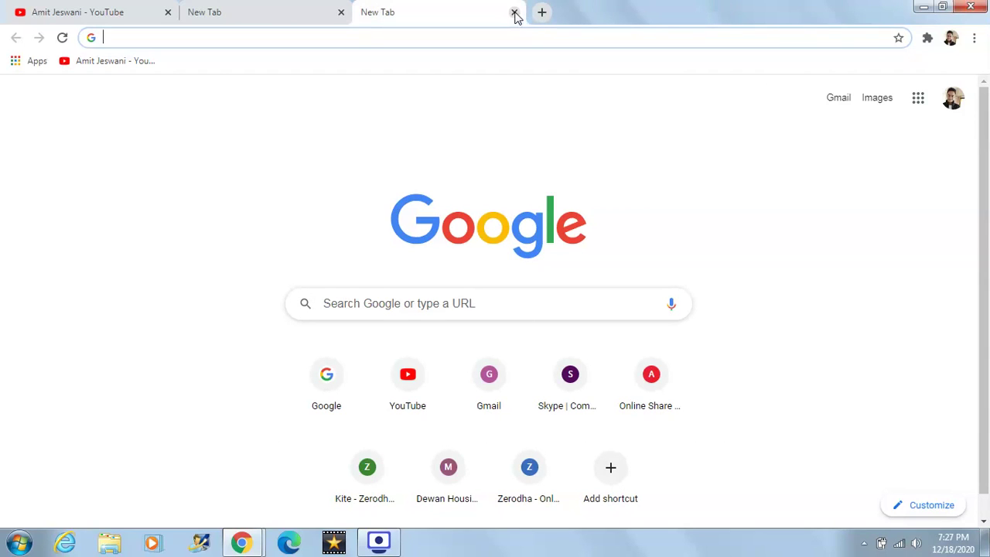
click(514, 12)
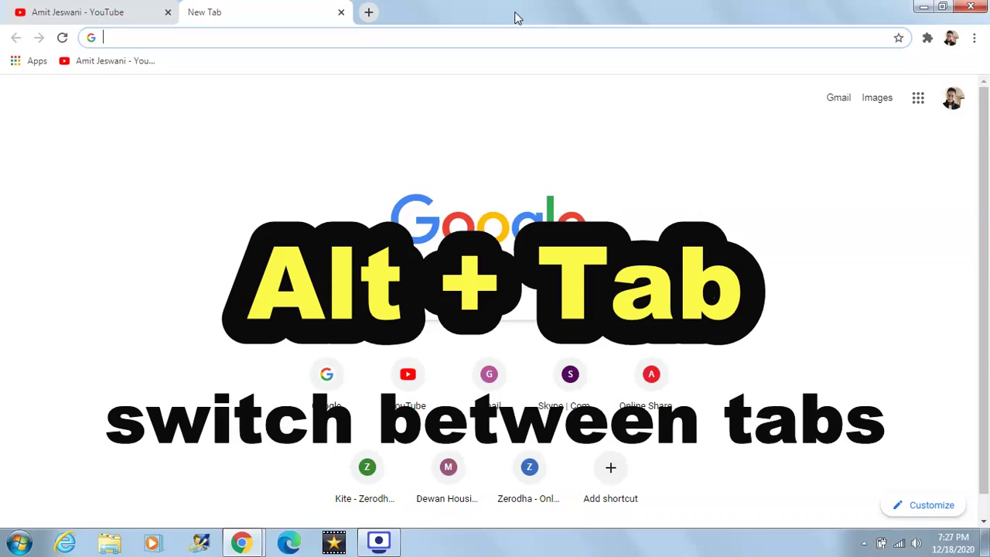
Cycle through the open windows to bring up the desktop, and cycle back to the Chrome window
key(alt+Tab)
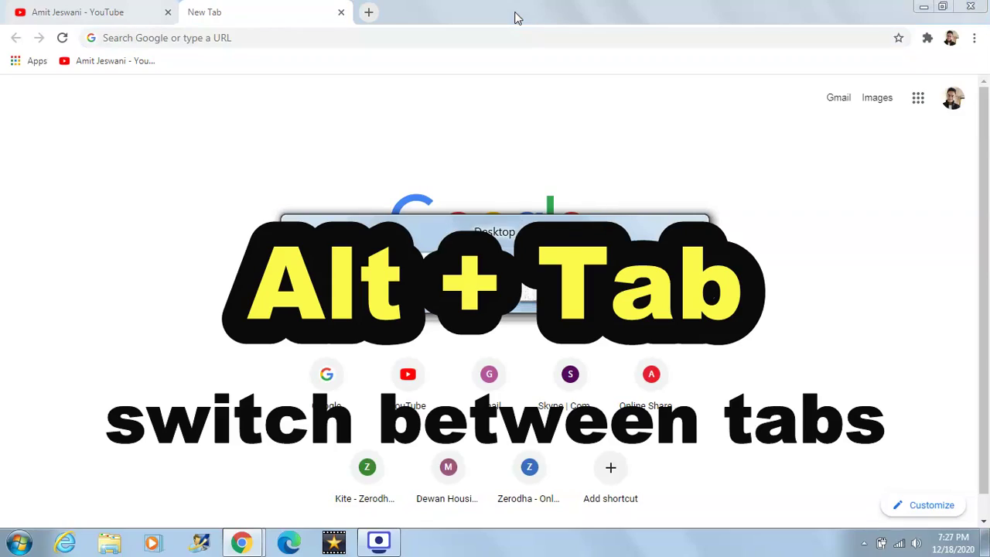
key(Tab)
key(Tab)
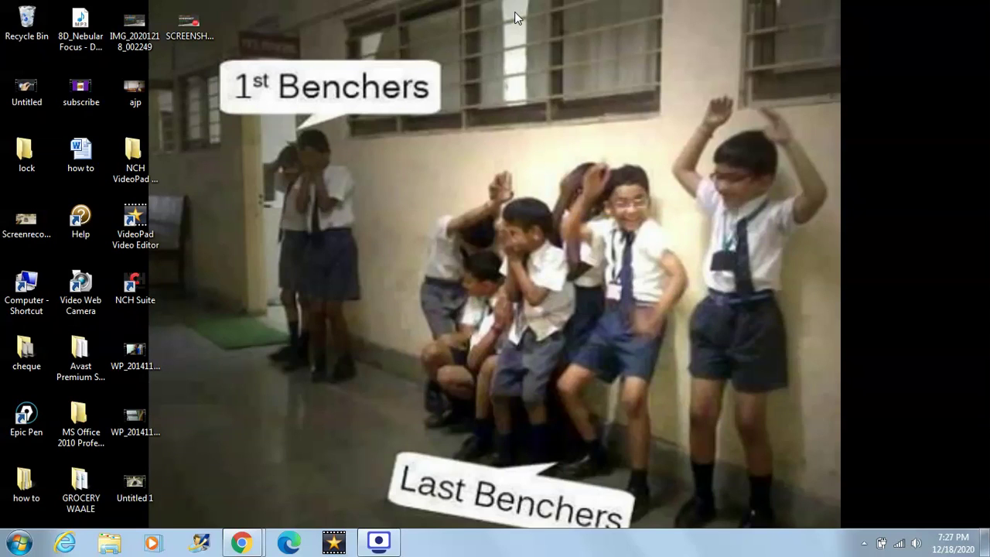
key(alt+Tab)
key(Tab)
key(Tab)
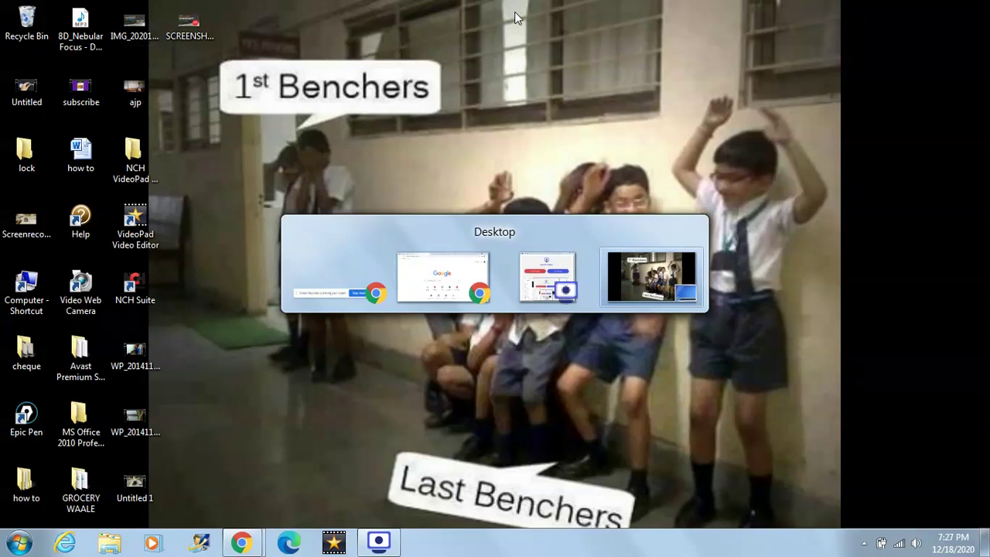
key(shift+Tab)
key(shift+Tab)
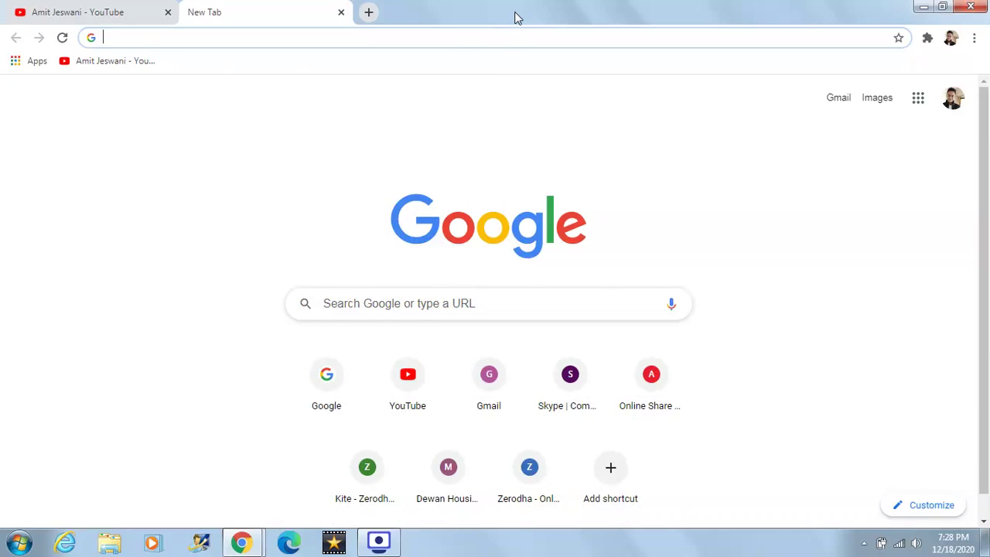
Minimize all windows to show the desktop, and restore the browser window
key(super+d)
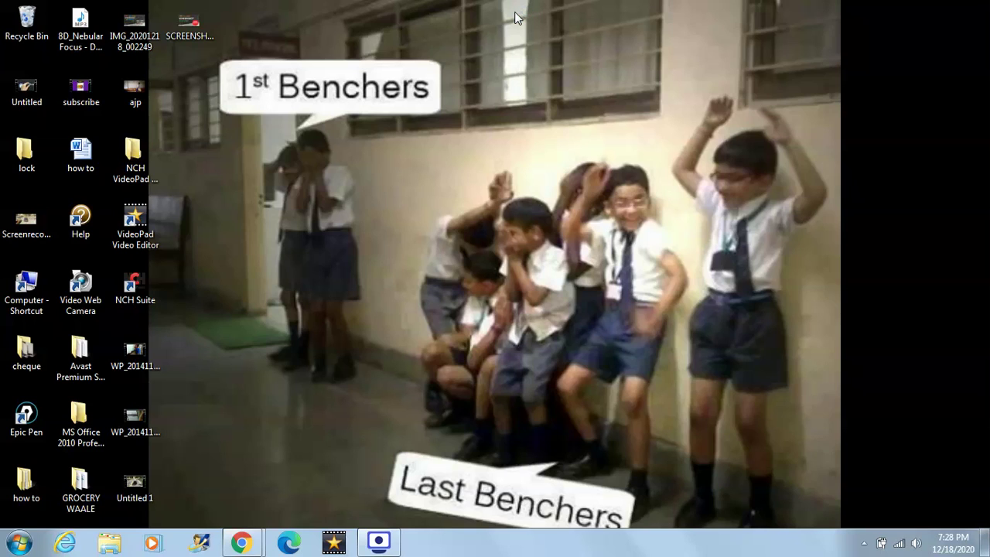
key(super+d)
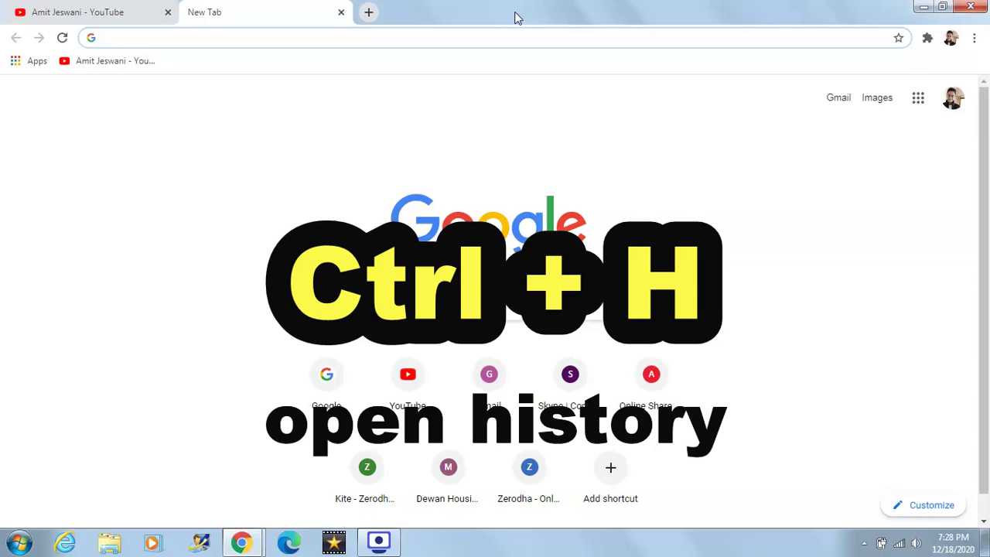
View the Chrome browsing history, and replace its tab with a new blank tab
key(ctrl+h)
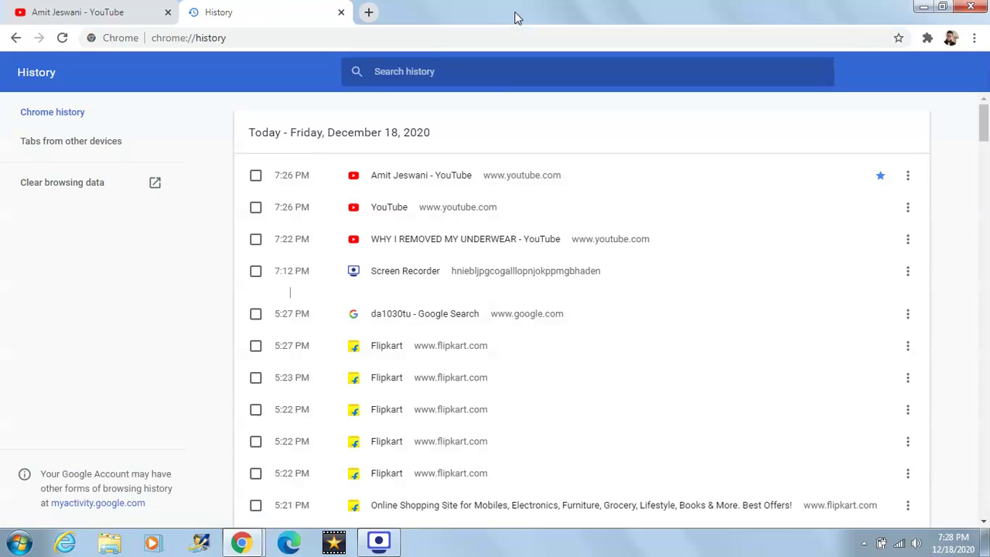
click(367, 13)
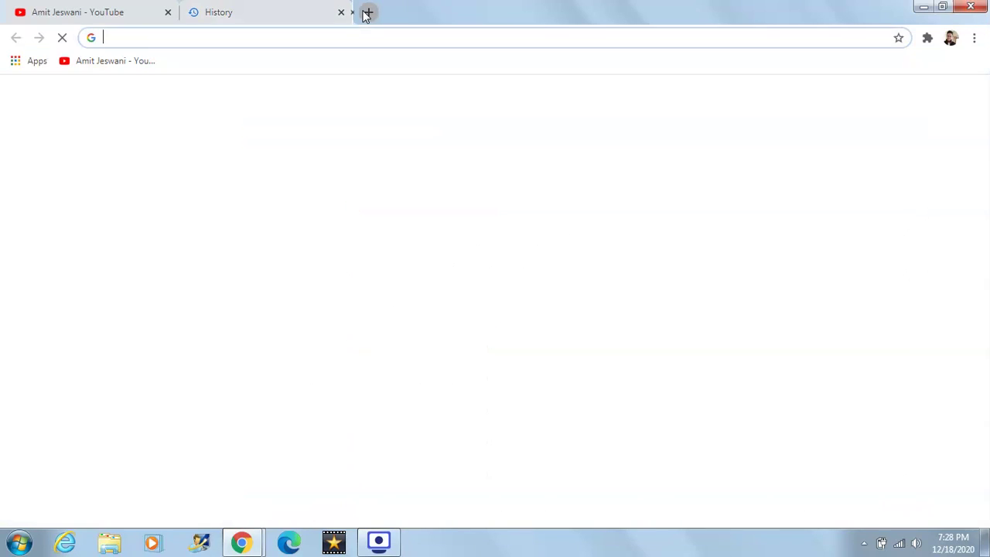
click(341, 13)
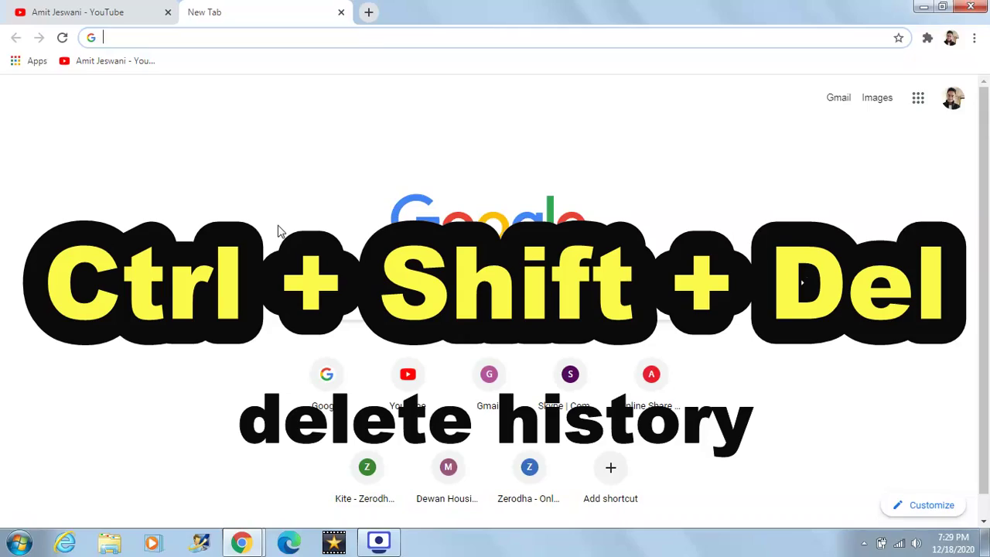
Open the Clear browsing data dialog, cancel it, and replace the Settings tab with a new blank tab
key(ctrl+shift+Delete)
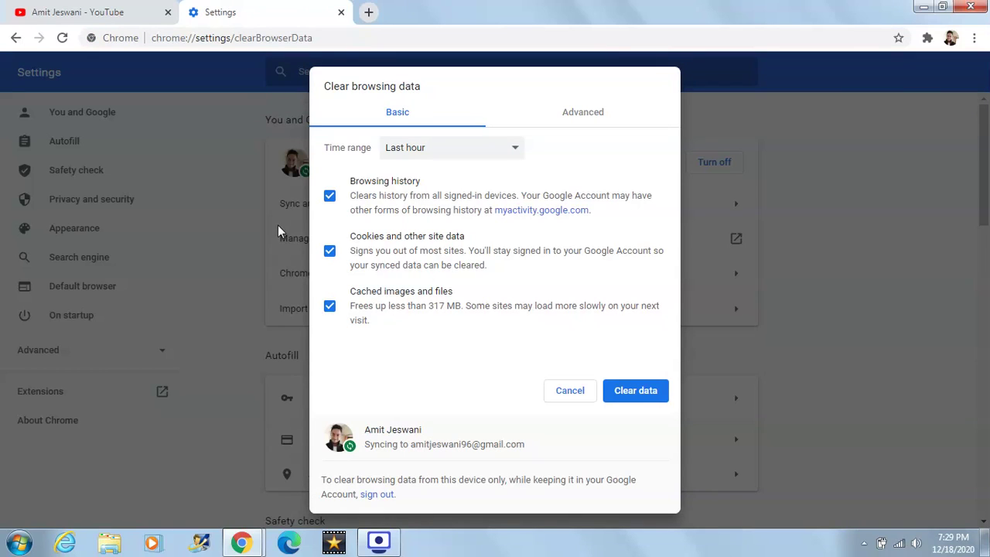
click(575, 399)
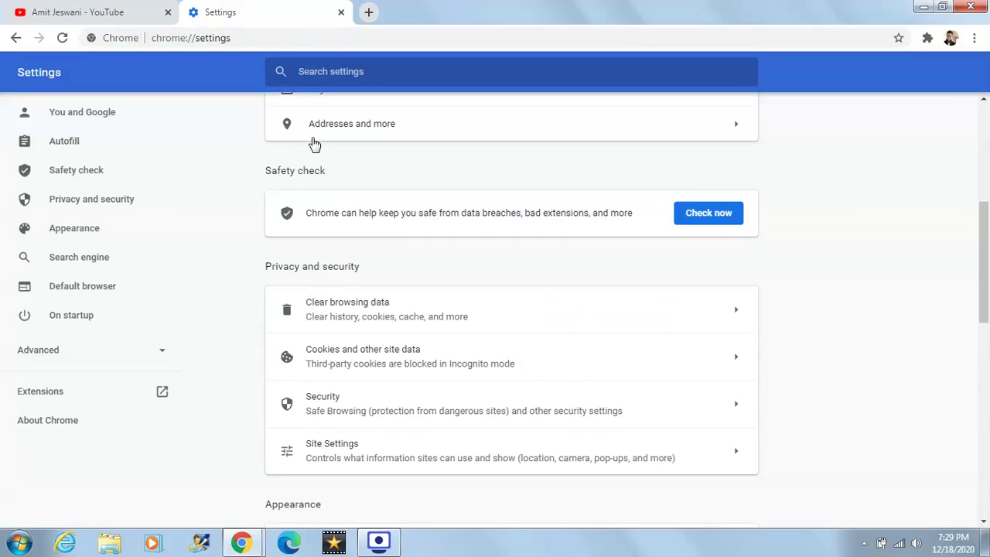
click(368, 12)
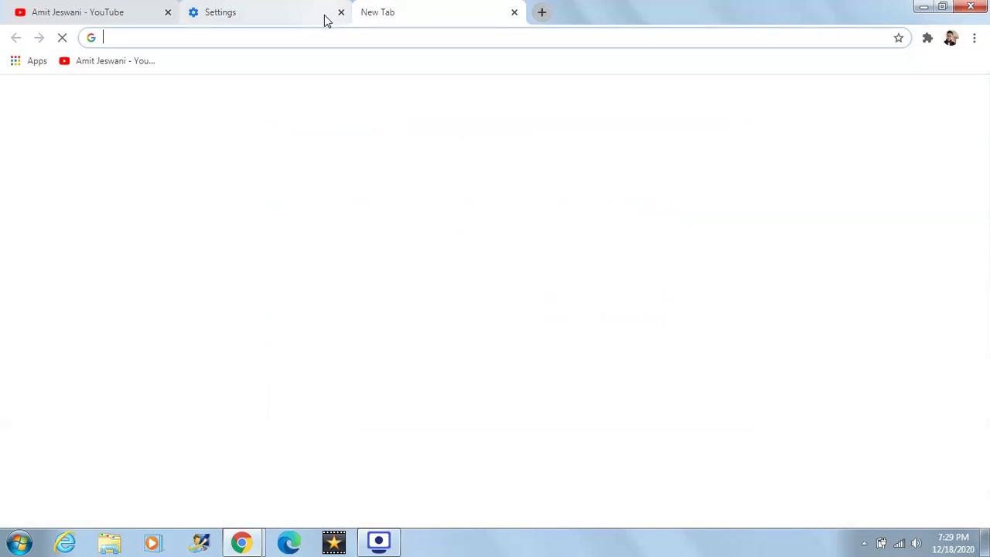
click(340, 12)
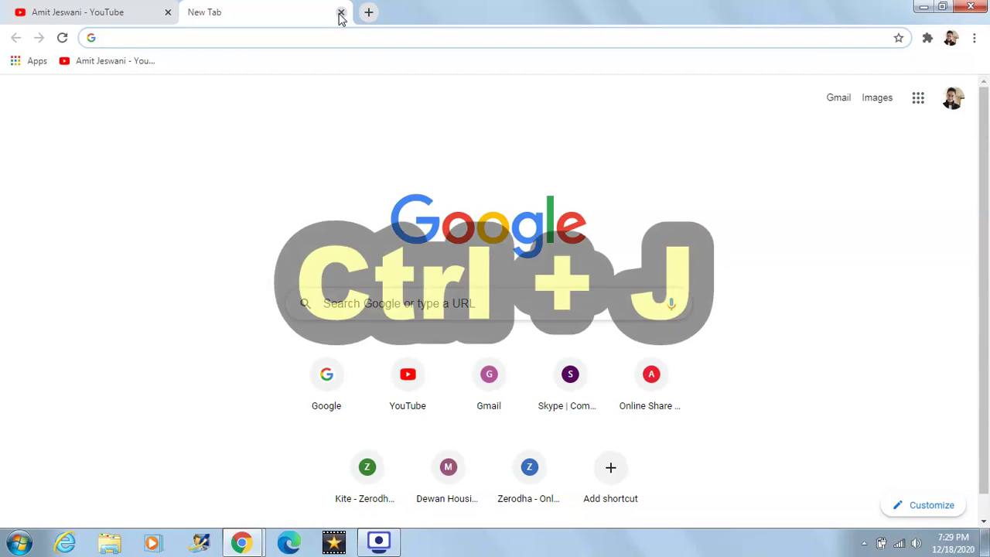
Open the Chrome Downloads page and bookmark it as Downloads in the Bookmarks bar folder
key(ctrl+j)
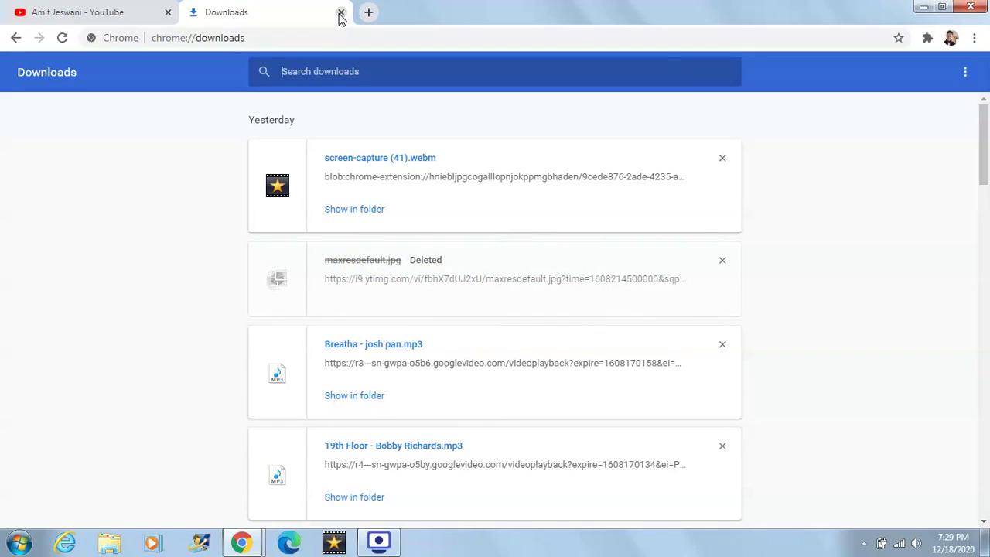
key(ctrl+d)
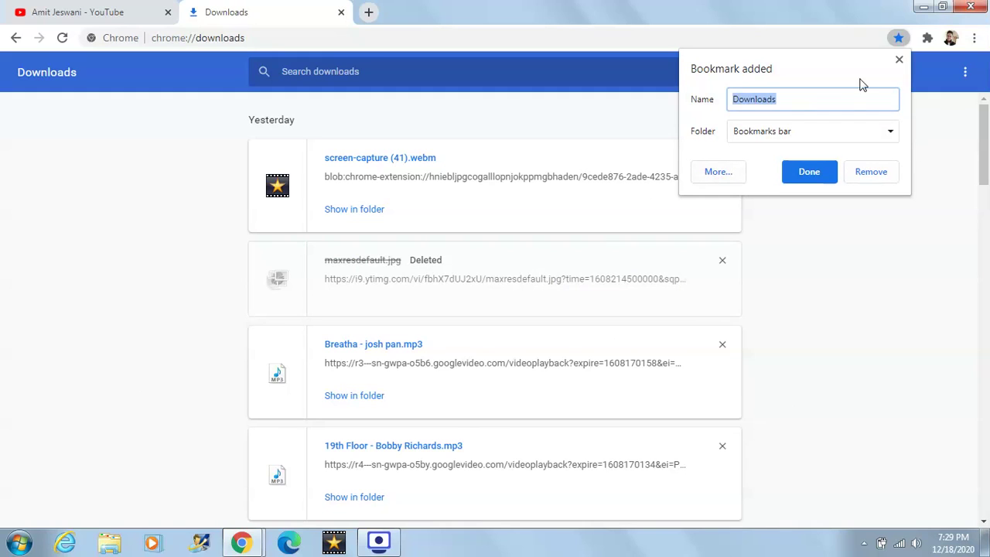
click(899, 59)
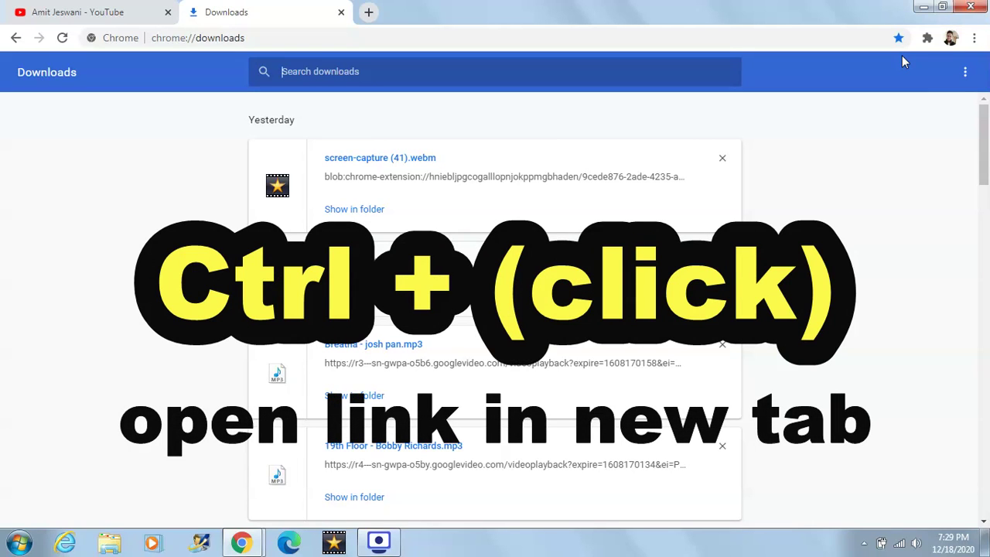
Open the popular upload "JAB MODI MET MY FATHER (part : 1)" from the YouTube channel page in a new background tab
click(112, 14)
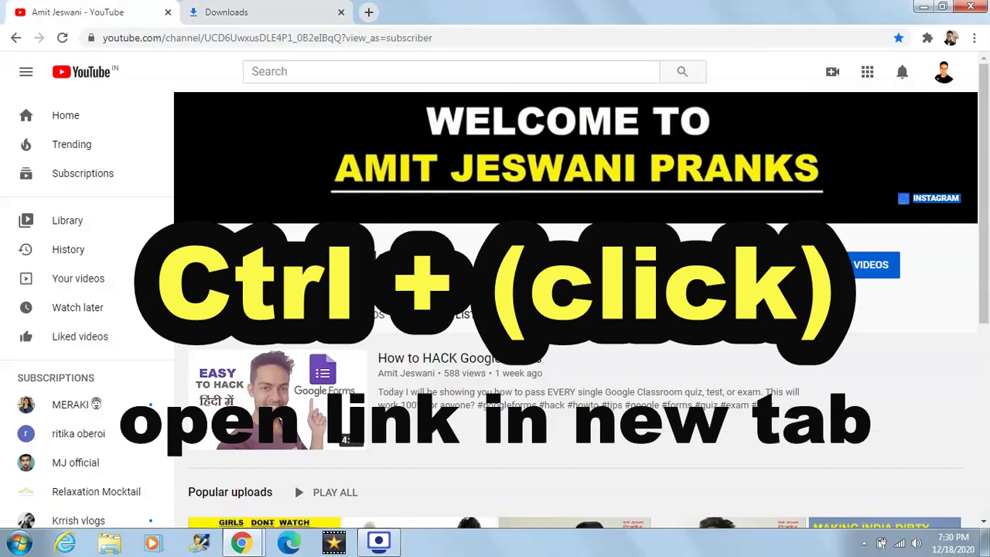
scroll(501, 201, down, 4)
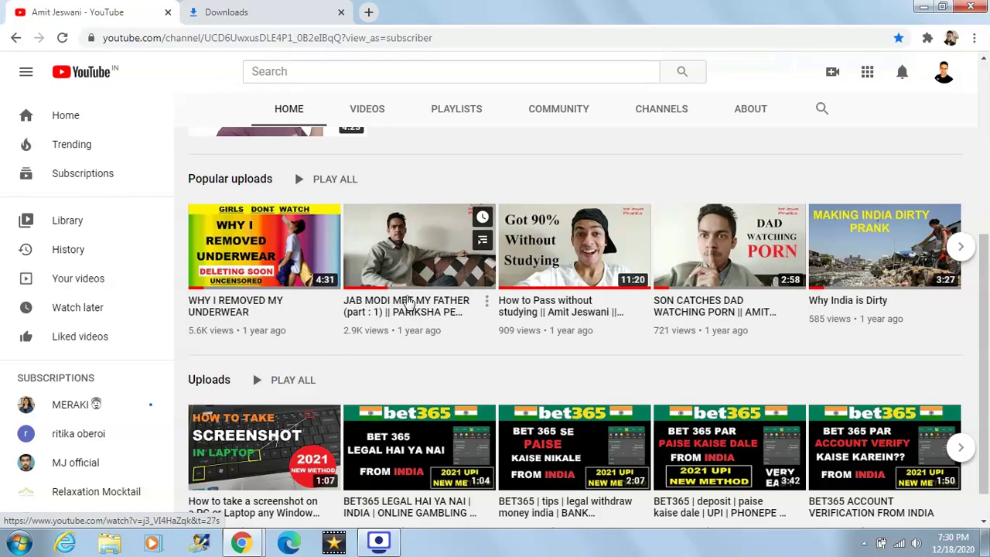
middle_click(410, 301)
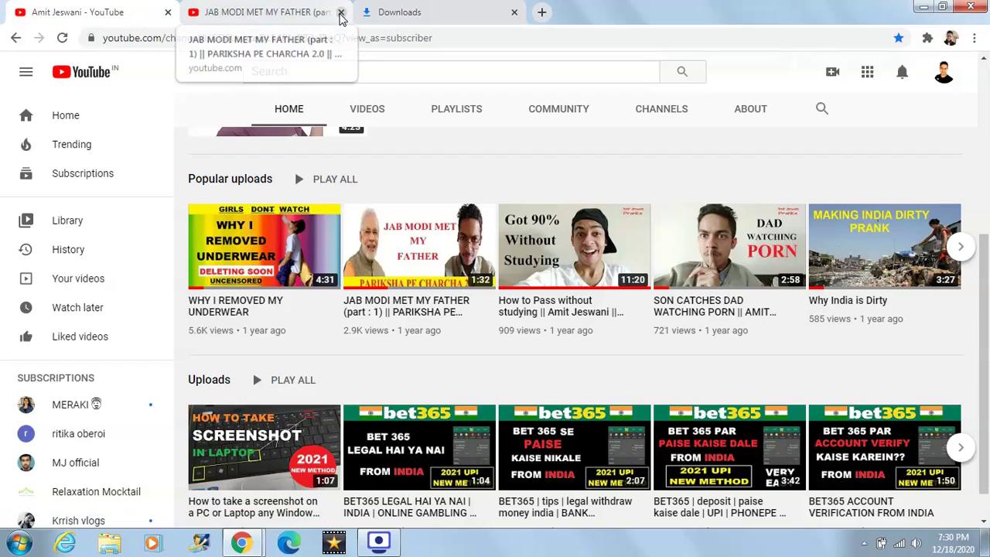
Close the video's tab, reopen it as the last closed tab, and close it again
click(341, 13)
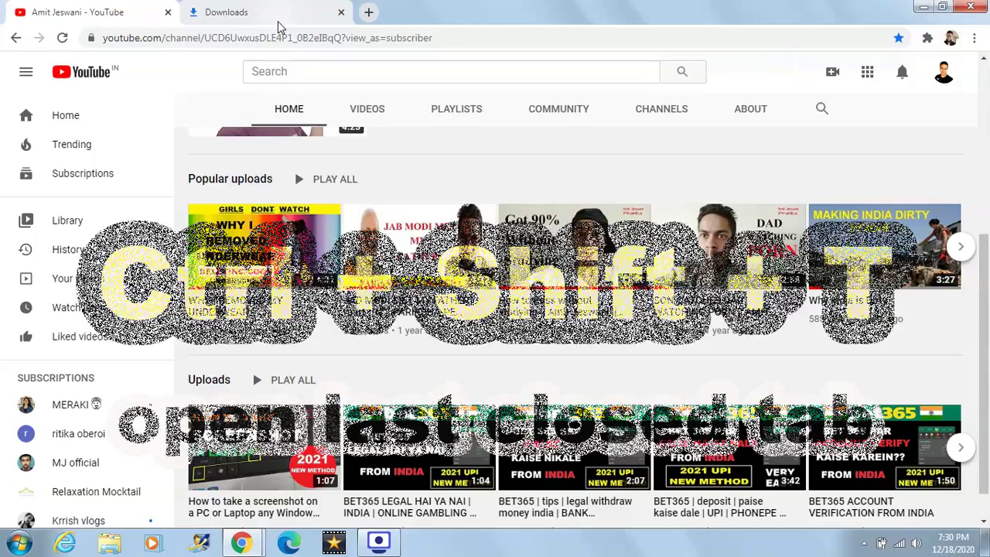
key(ctrl+shift+t)
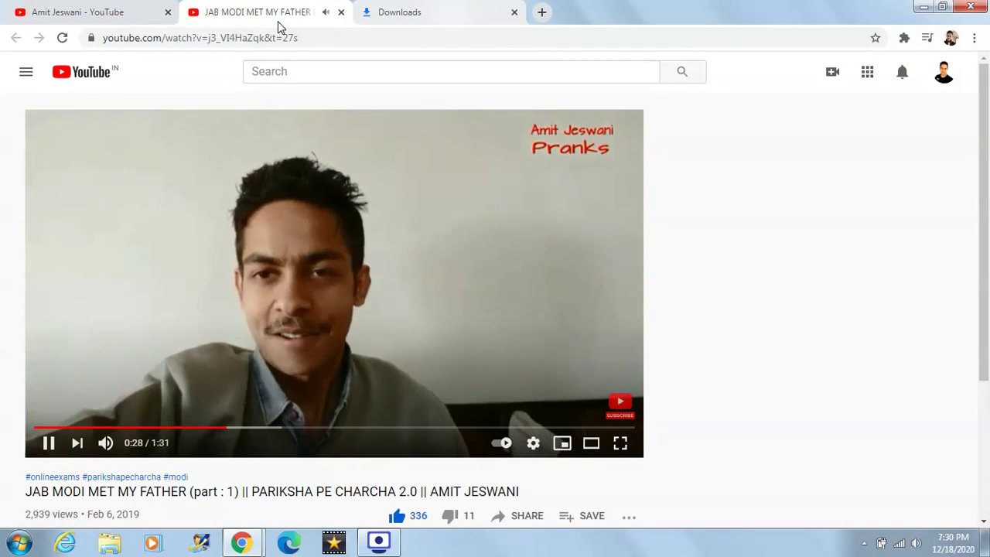
click(341, 13)
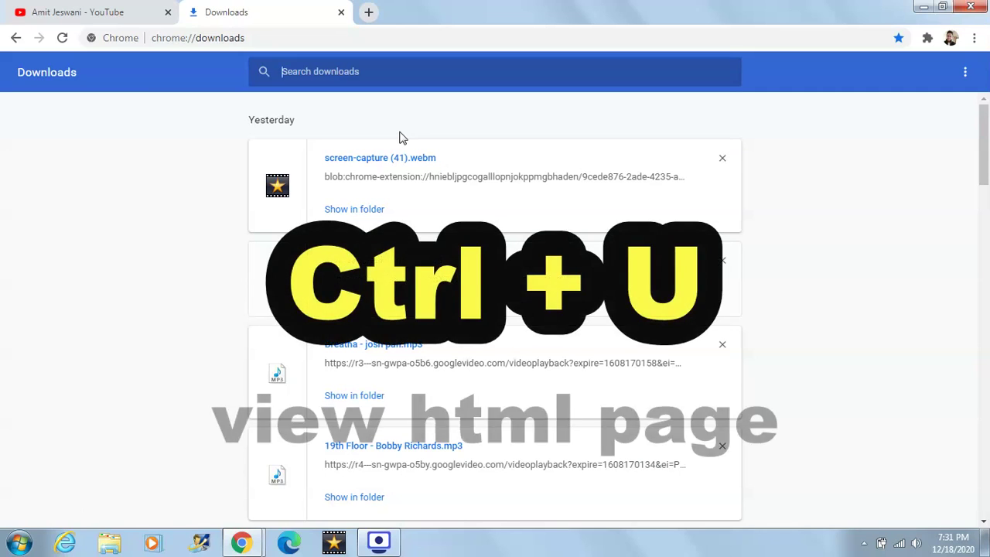
View the HTML source of the YouTube channel page, and close the source tab
click(97, 11)
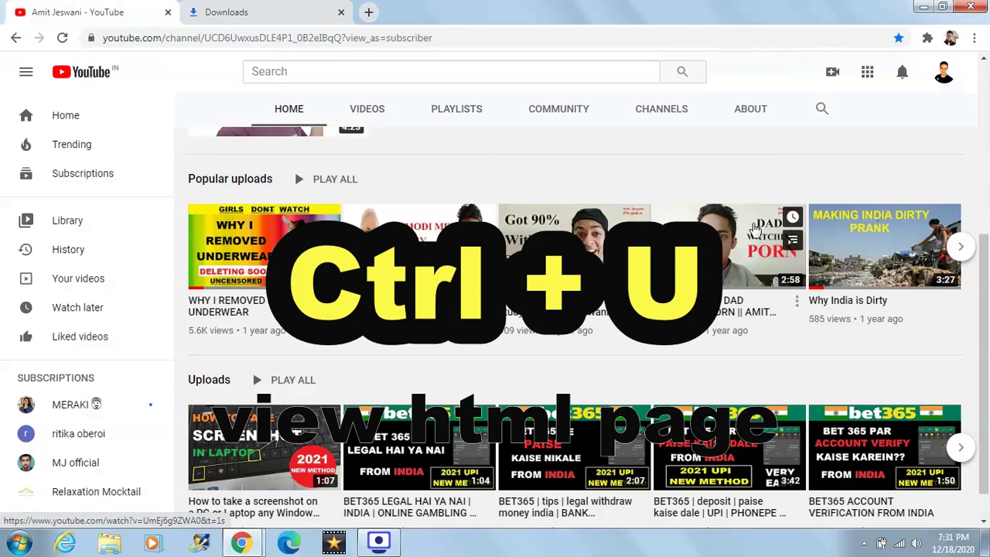
key(ctrl+u)
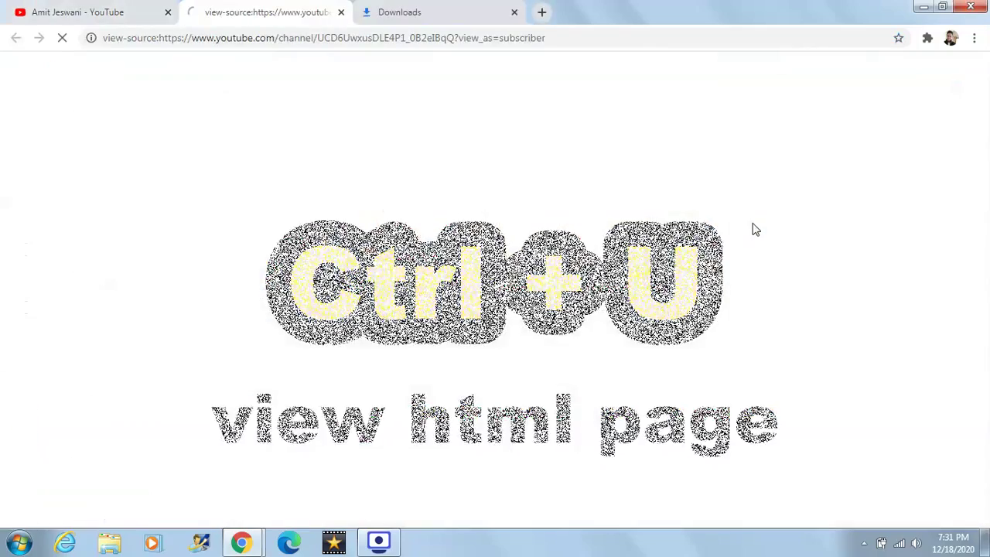
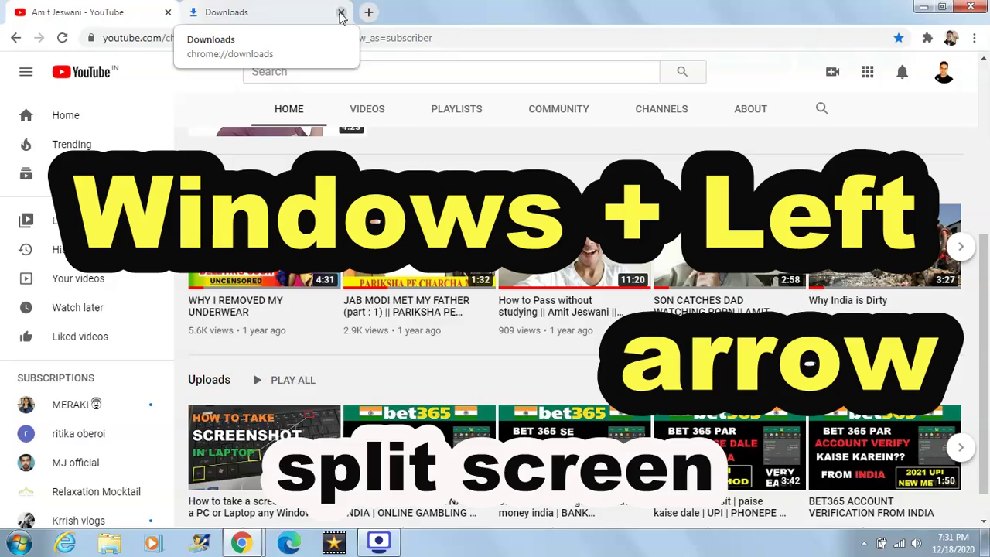
click(341, 13)
Split the screen with the YouTube window snapped to the left half and a new tab, detached as its own window, to the right
key(super+Left)
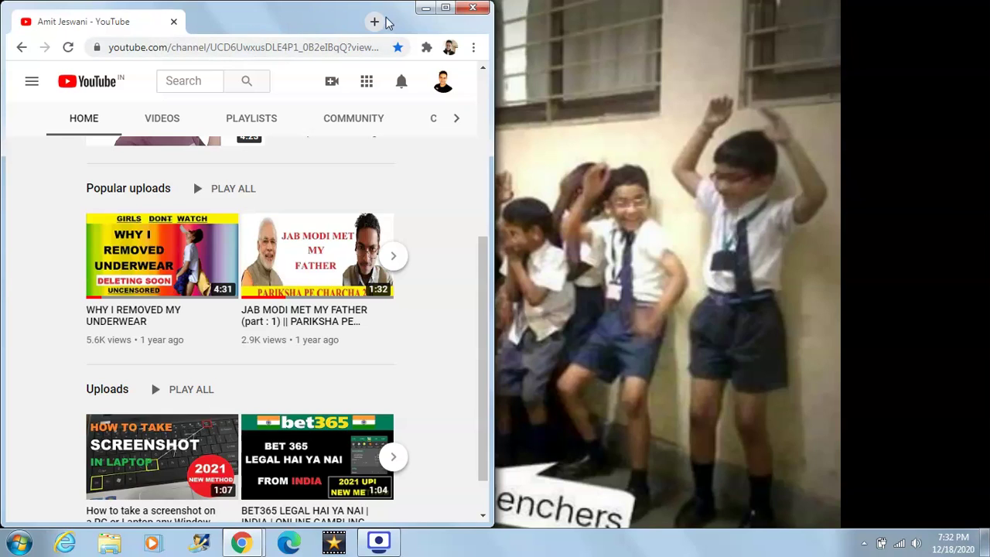
click(374, 22)
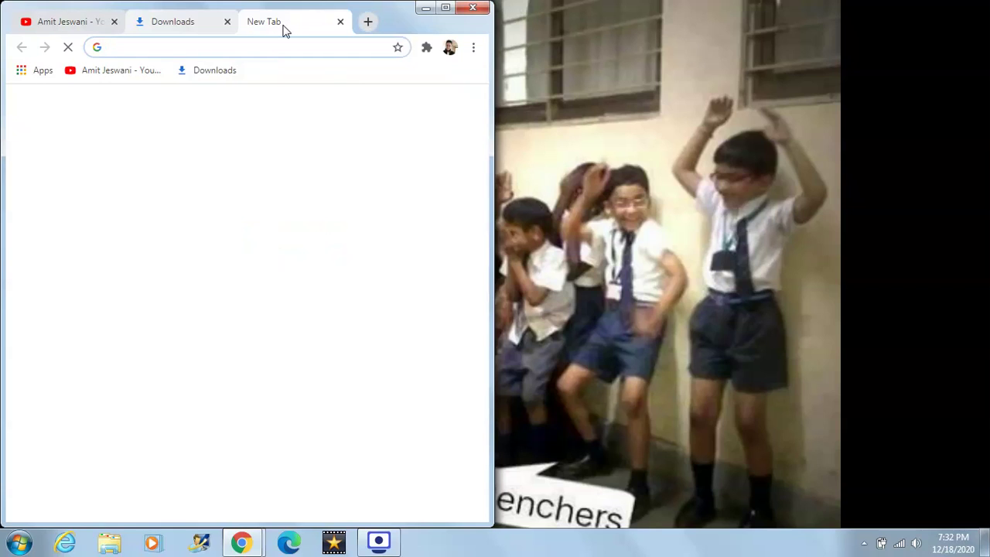
drag(283, 30, 641, 33)
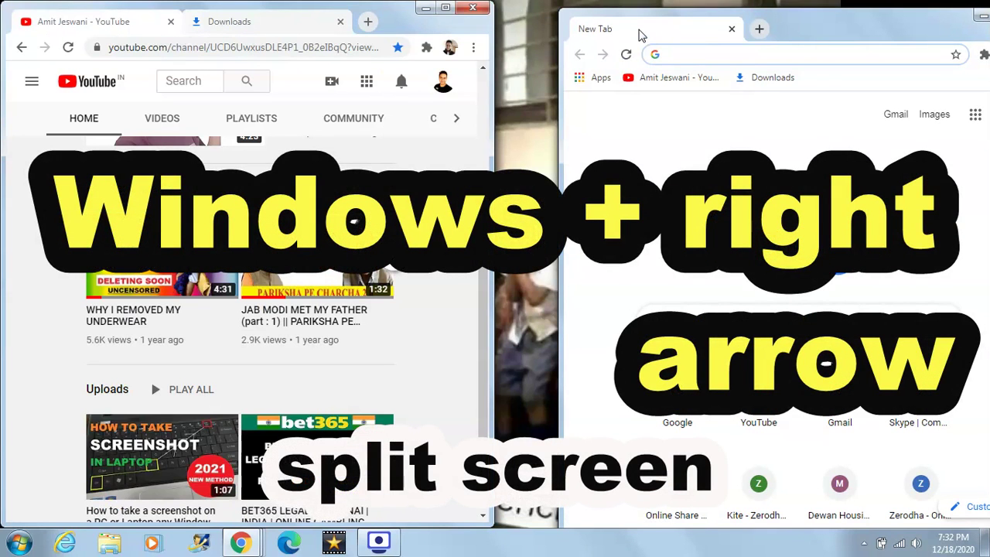
key(super+Right)
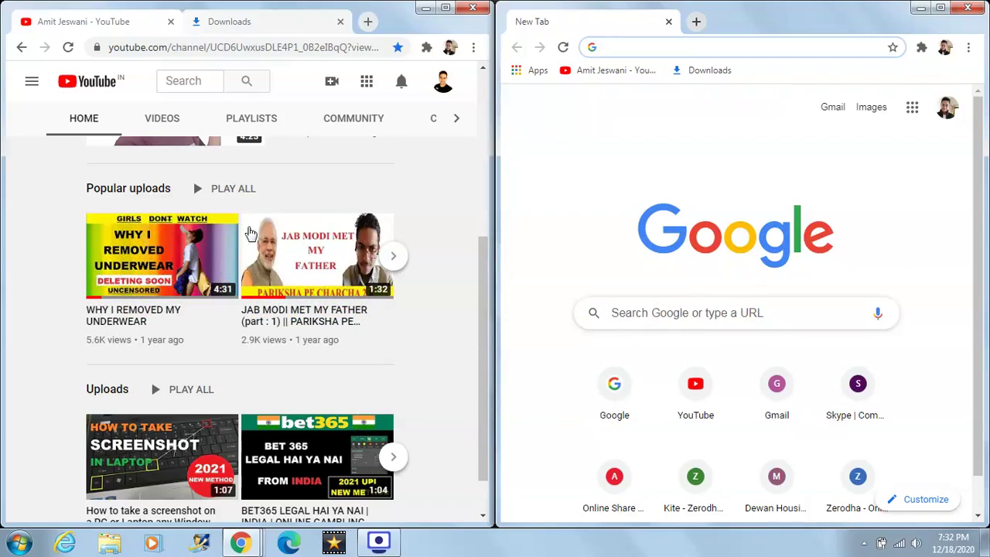
Magnify the screen around the channel's Popular uploads section with the Windows Magnifier
mouse_move(164, 334)
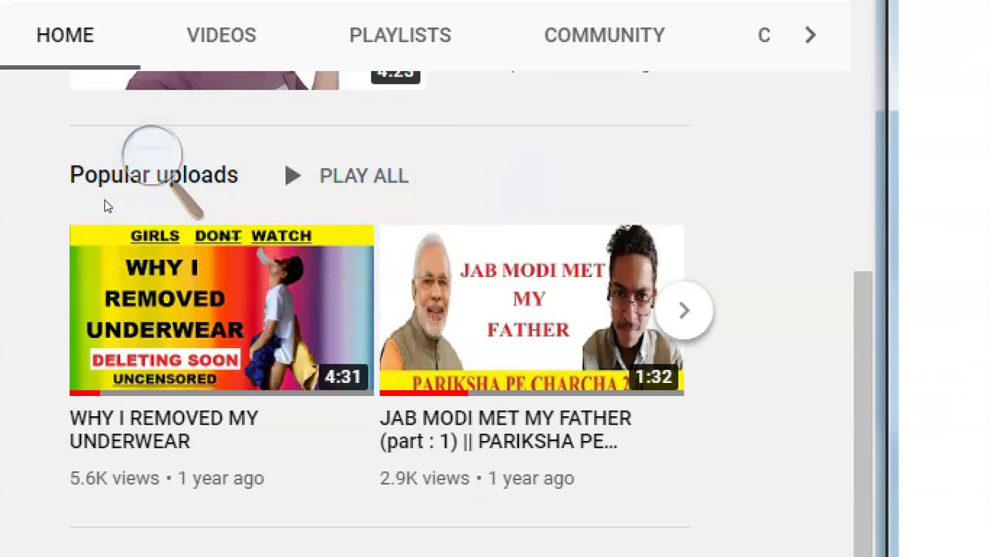
key(super+plus)
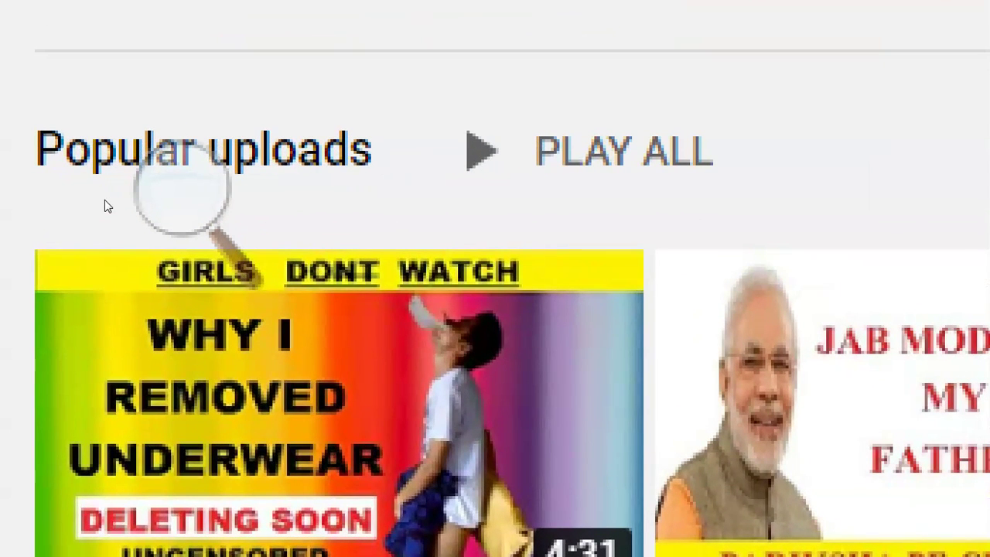
Zoom the magnified screen back out and end the split screen by closing the New Tab window and maximizing the YouTube window
key(super+minus)
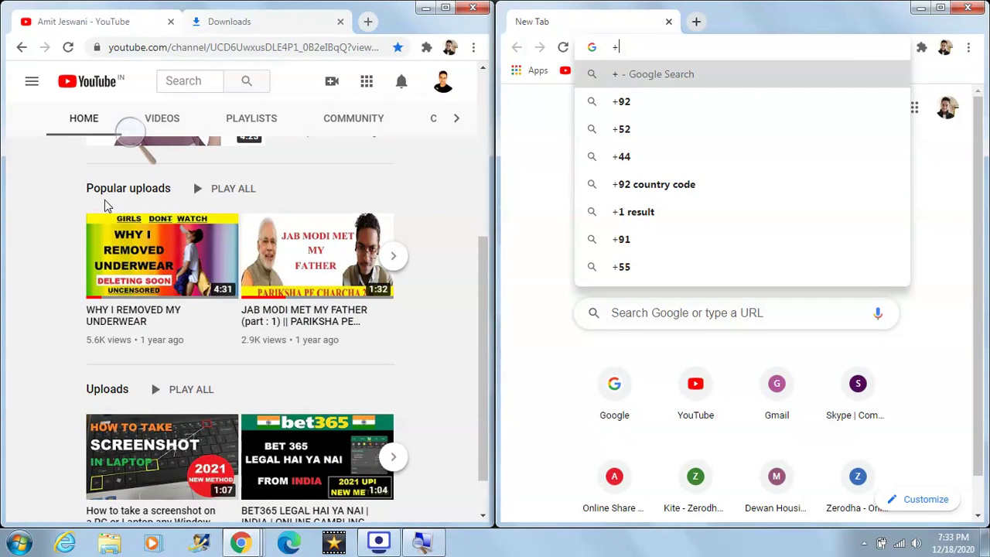
click(502, 425)
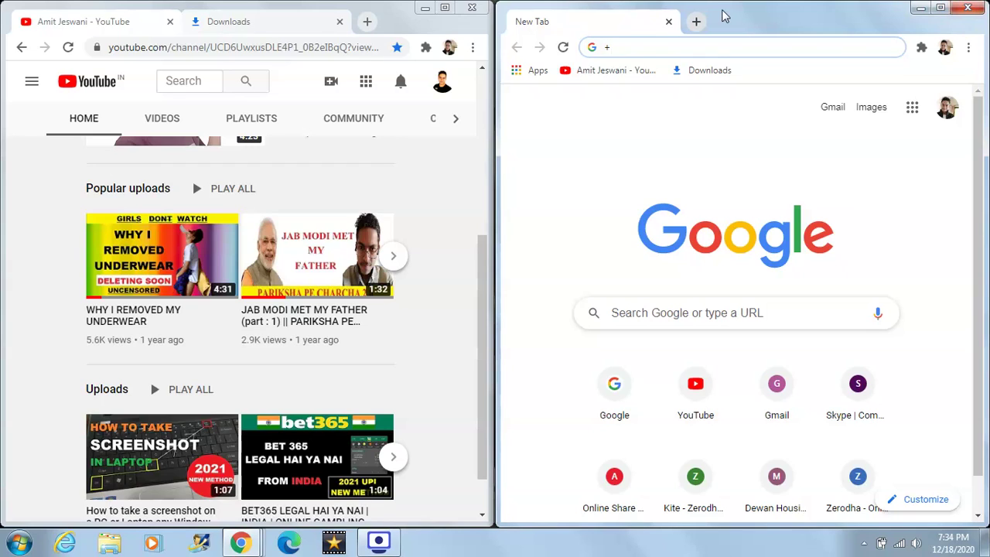
click(980, 11)
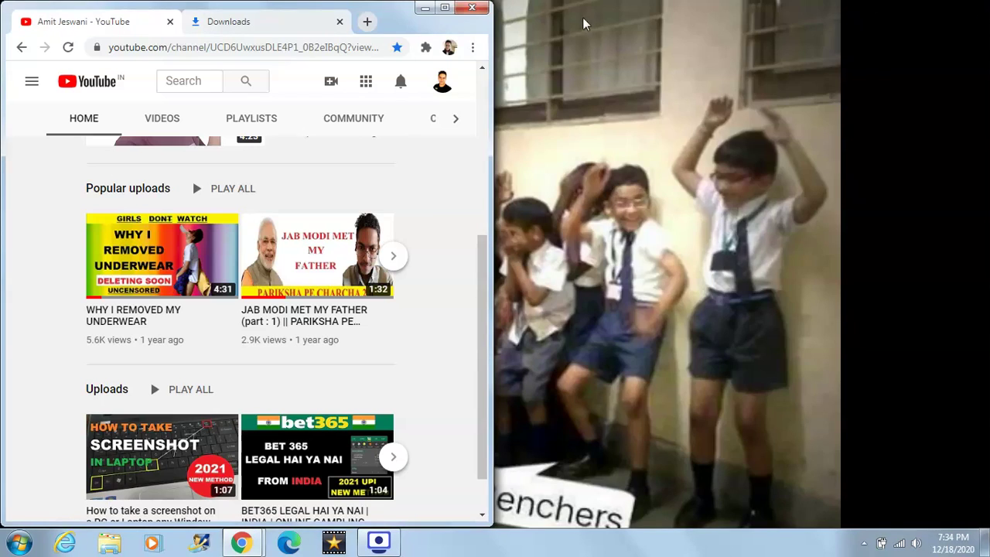
click(445, 14)
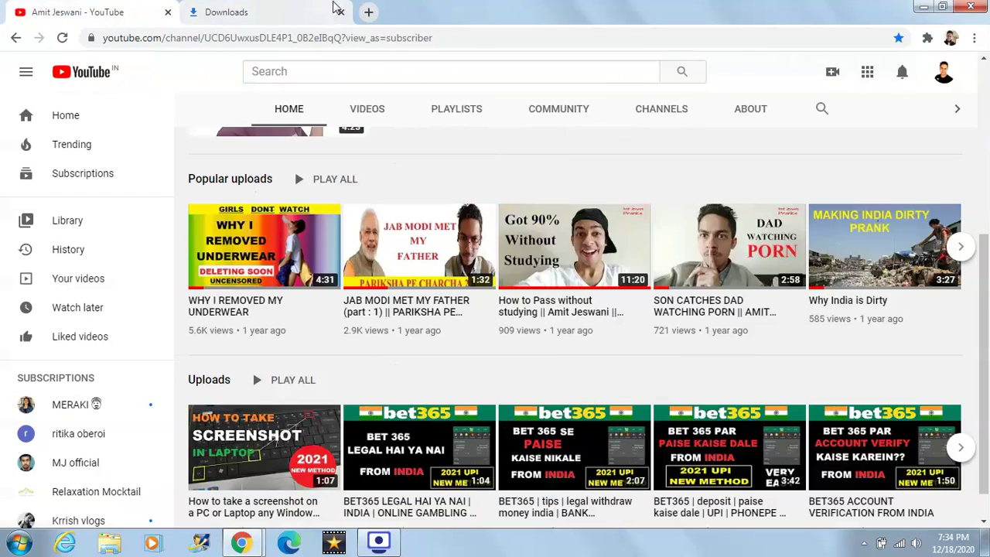
Enter gggjgghgj in the address bar of a new tab and erase its last two characters
click(365, 12)
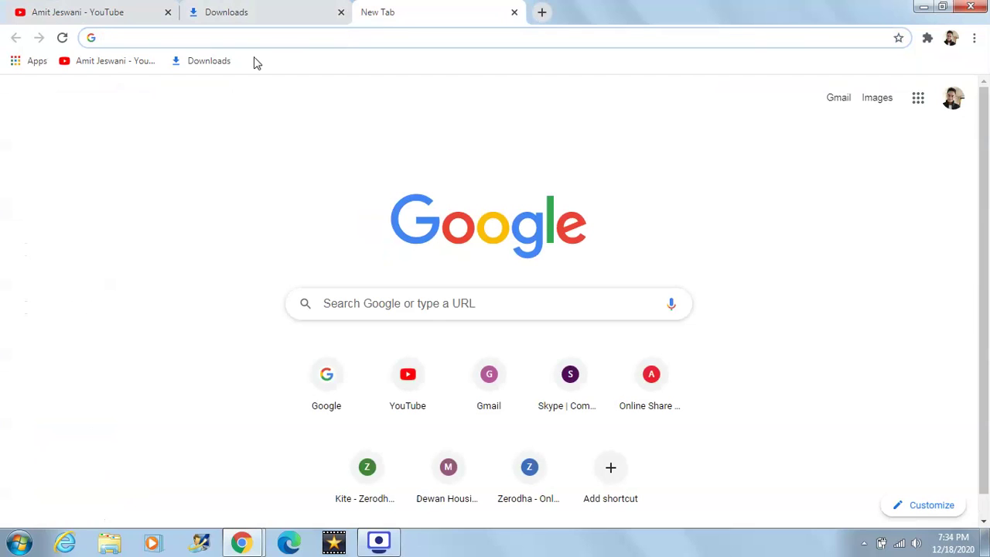
text(ggg)
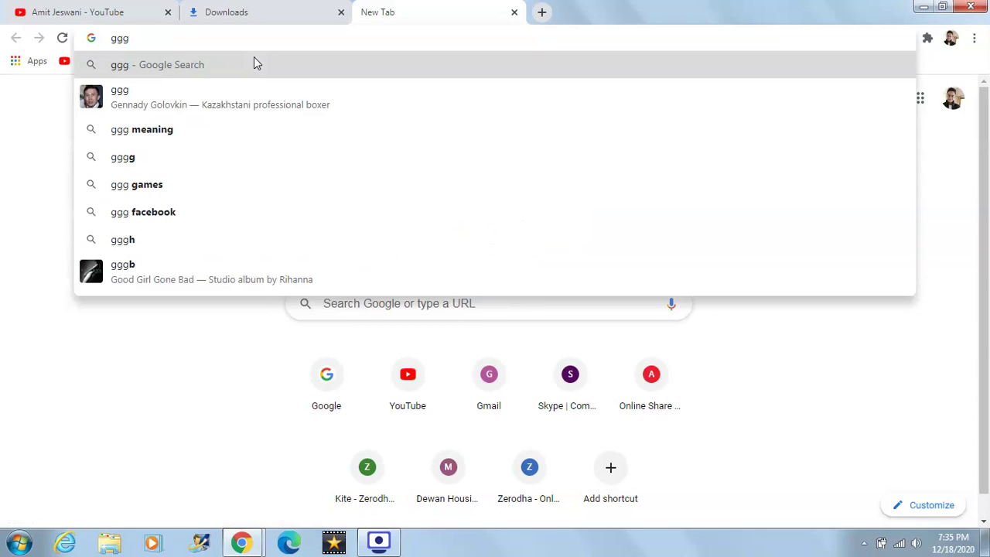
text(jgghgj)
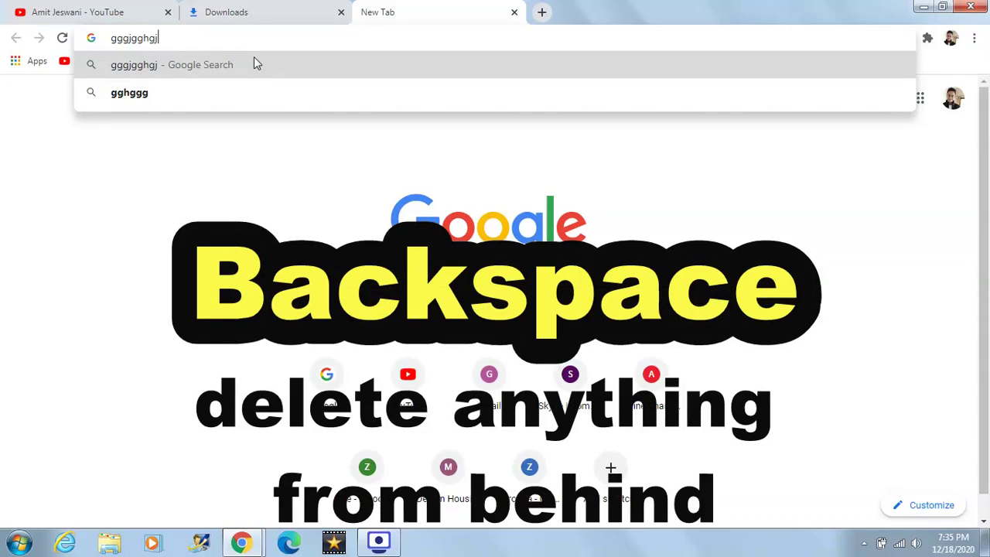
key(BackSpace)
key(BackSpace)
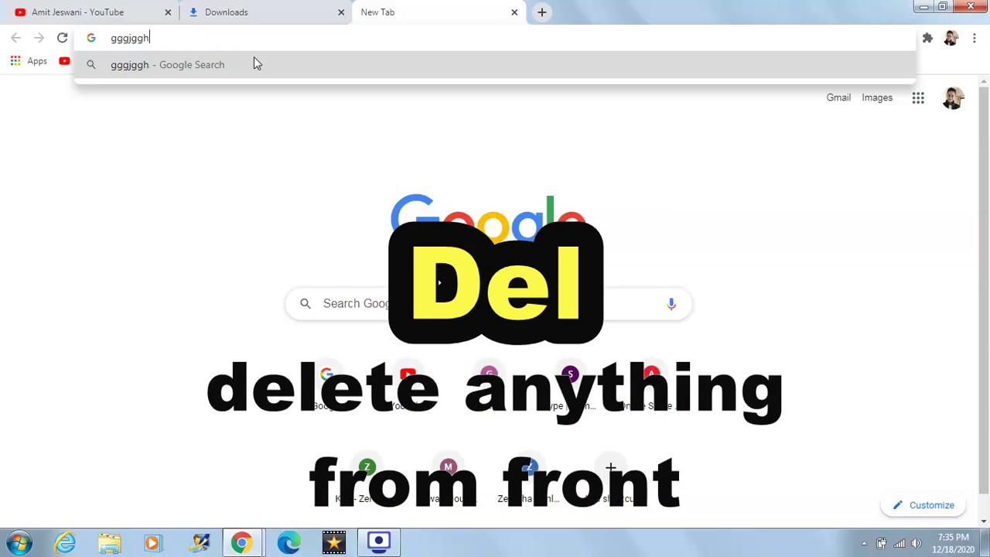
Delete the three leading g characters from the address bar text, and clear all the remaining text
key(Left)
key(Left)
key(Left)
key(Left)
key(Left)
key(Left)
key(Left)
key(Delete)
key(Delete)
key(Delete)
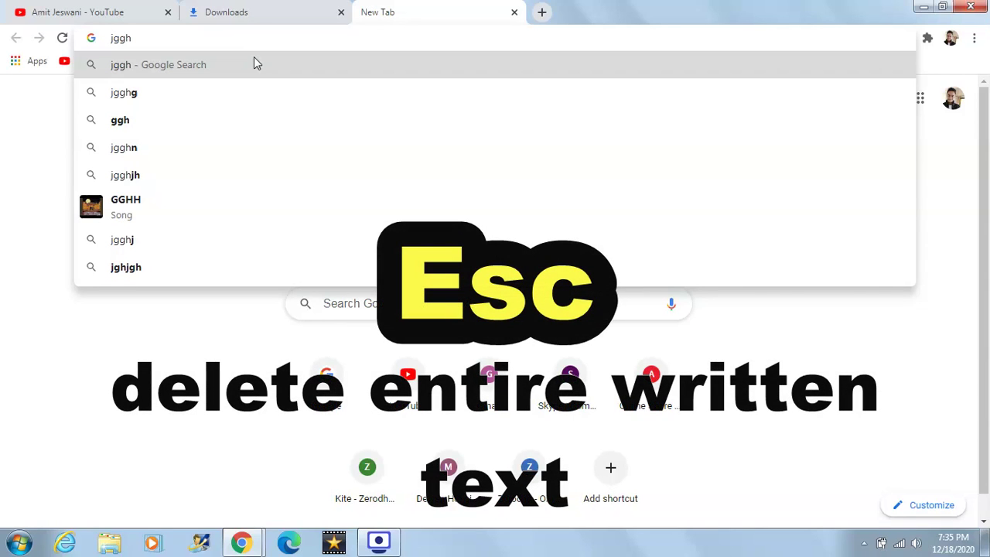
key(Escape)
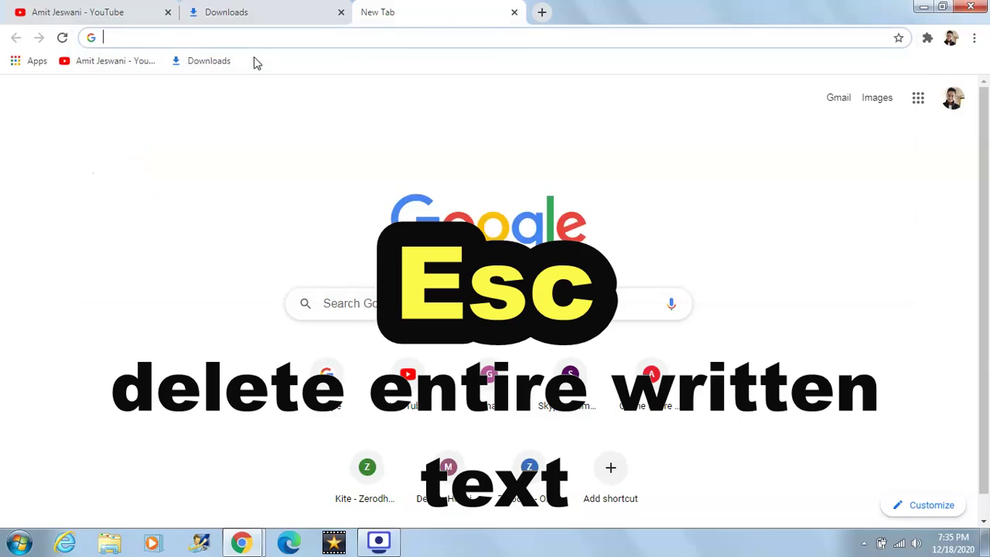